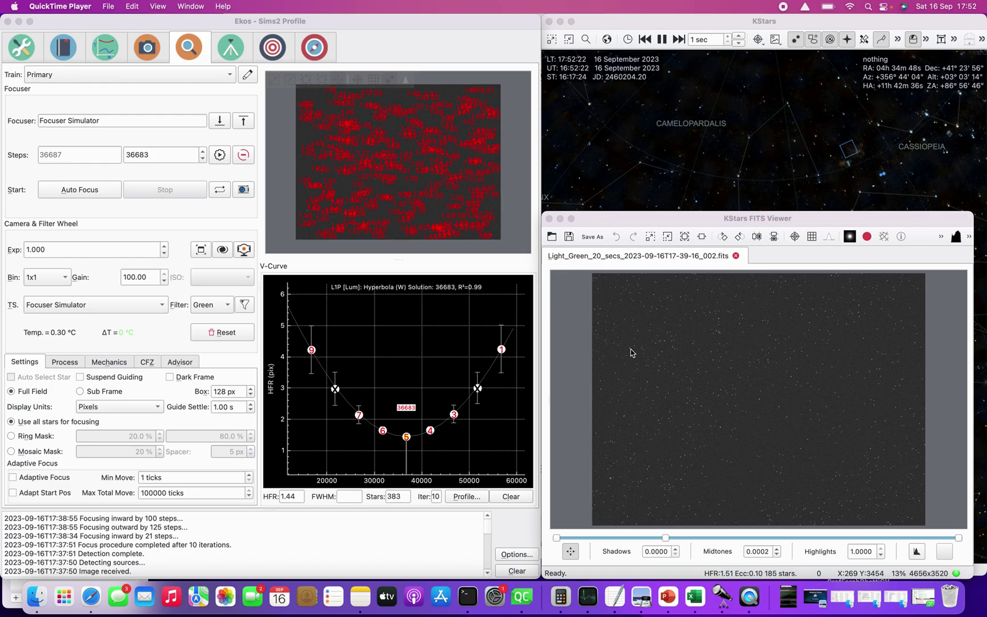
# Open the filter settings and enable Auto Focus for the Red and Green filters
pyautogui.click(246, 306)
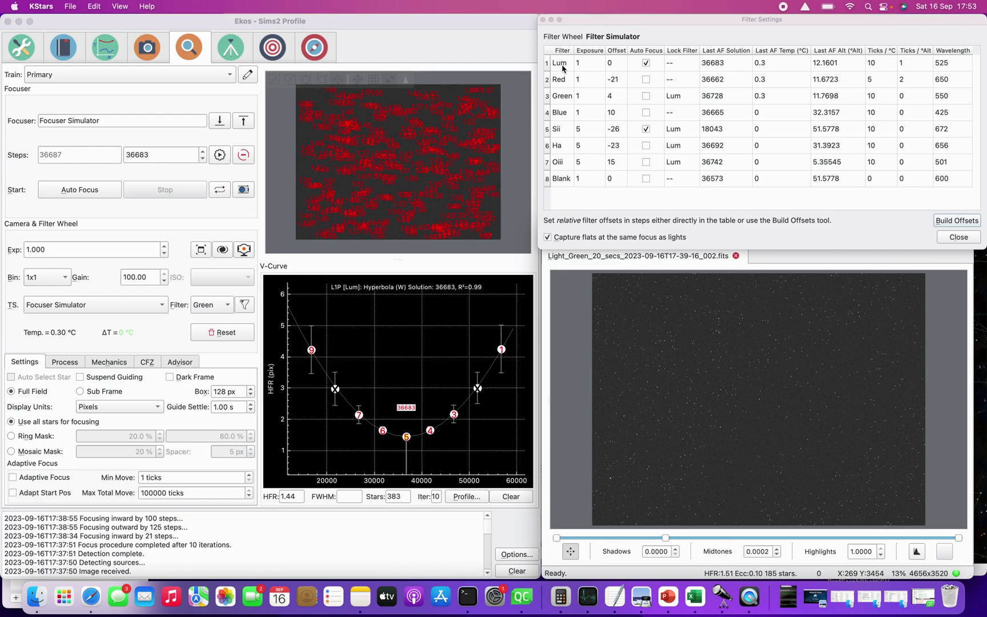
pyautogui.click(647, 80)
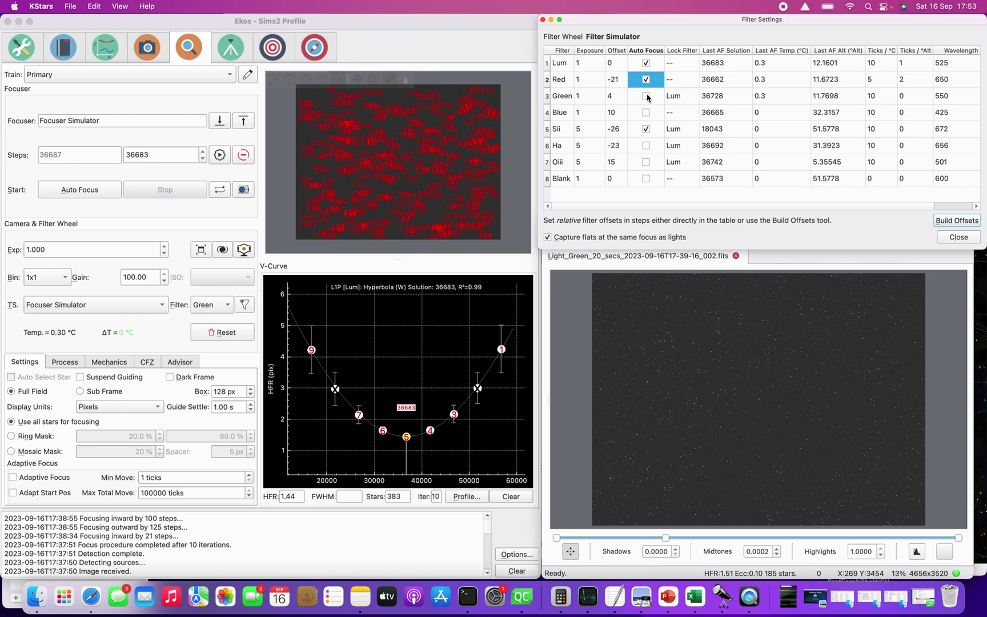
pyautogui.click(647, 96)
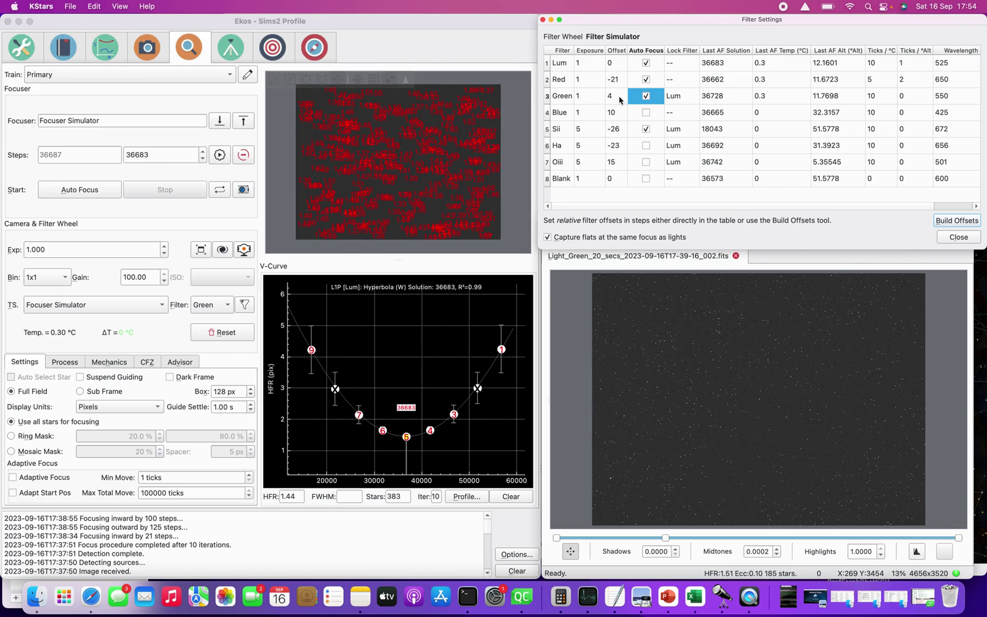
# Start the capture sequence with its two Lum jobs, one Red job and one Green job
pyautogui.click(149, 48)
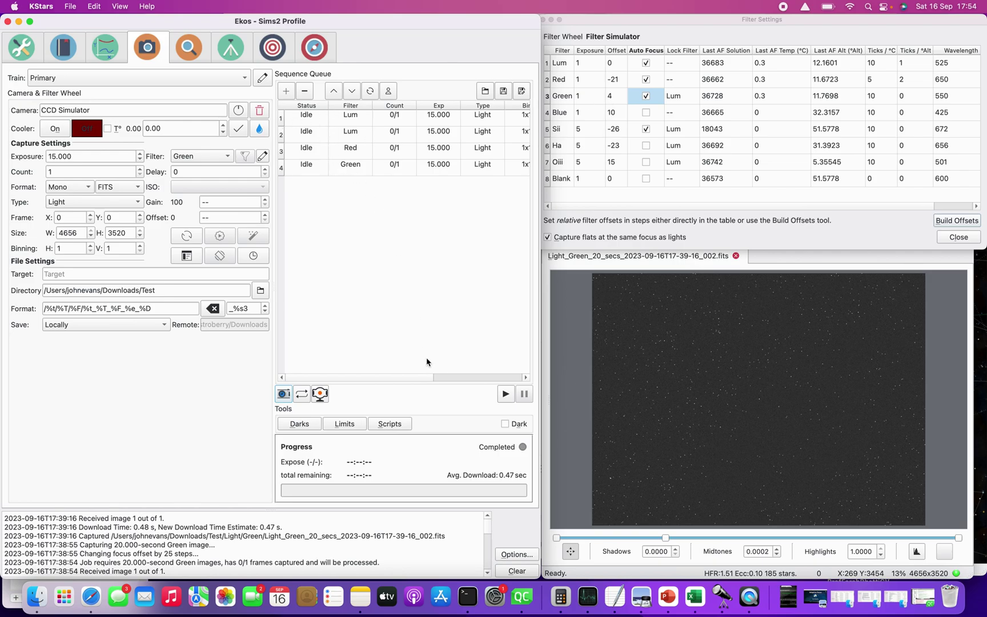
pyautogui.click(505, 395)
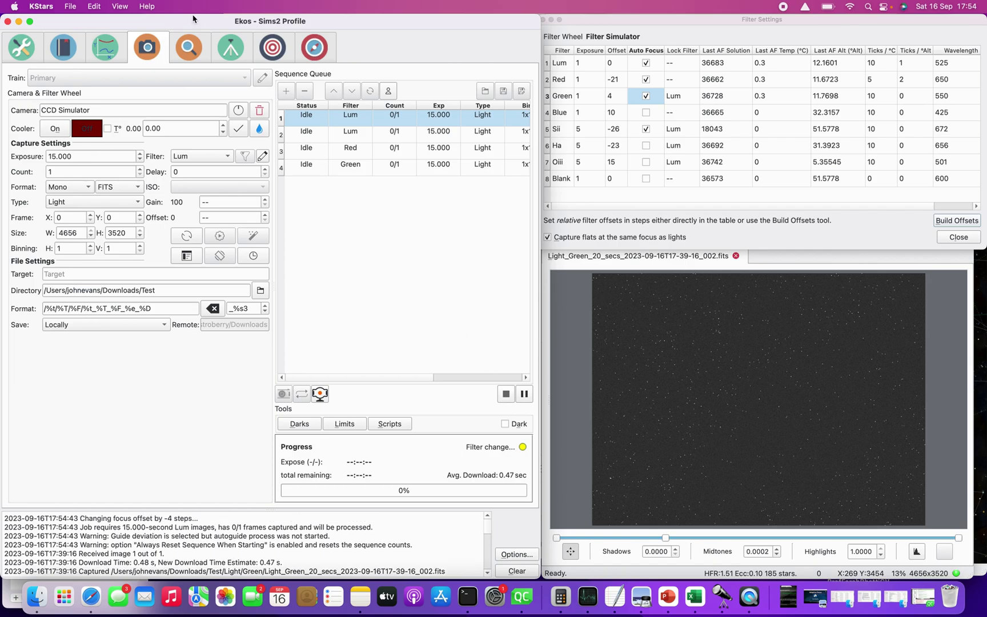
# Monitor the running sequence, comparing job progress with the focuser position and autofocus curve as the Lum and Red jobs are processed
pyautogui.click(186, 49)
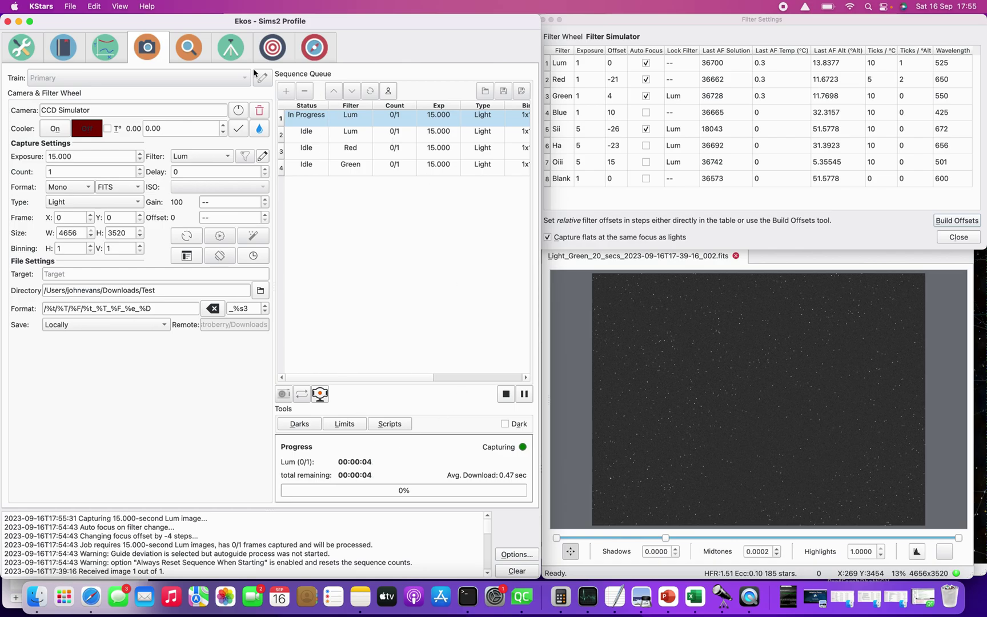
pyautogui.click(188, 50)
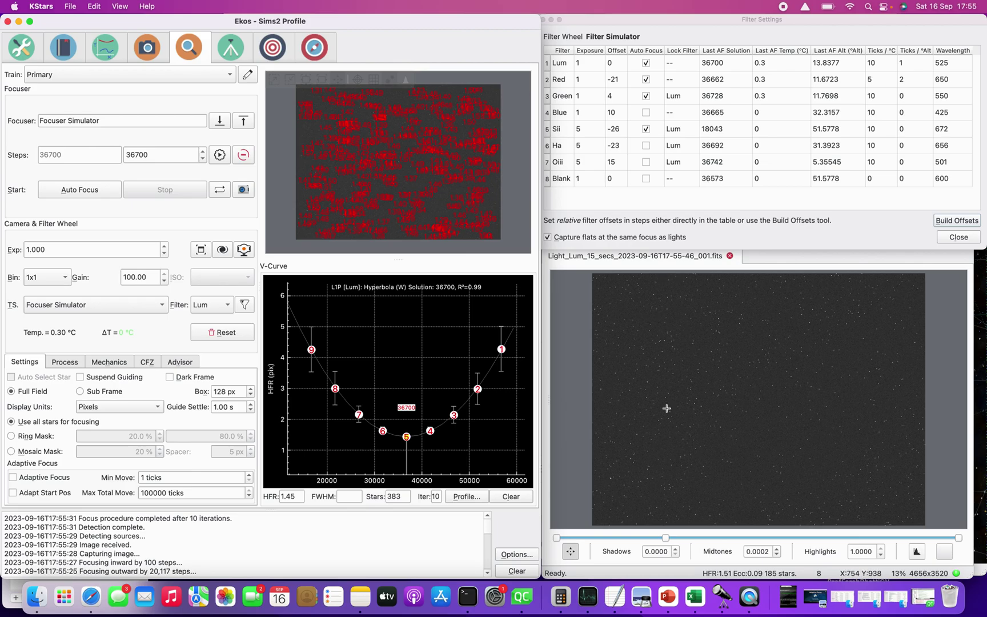
pyautogui.click(146, 56)
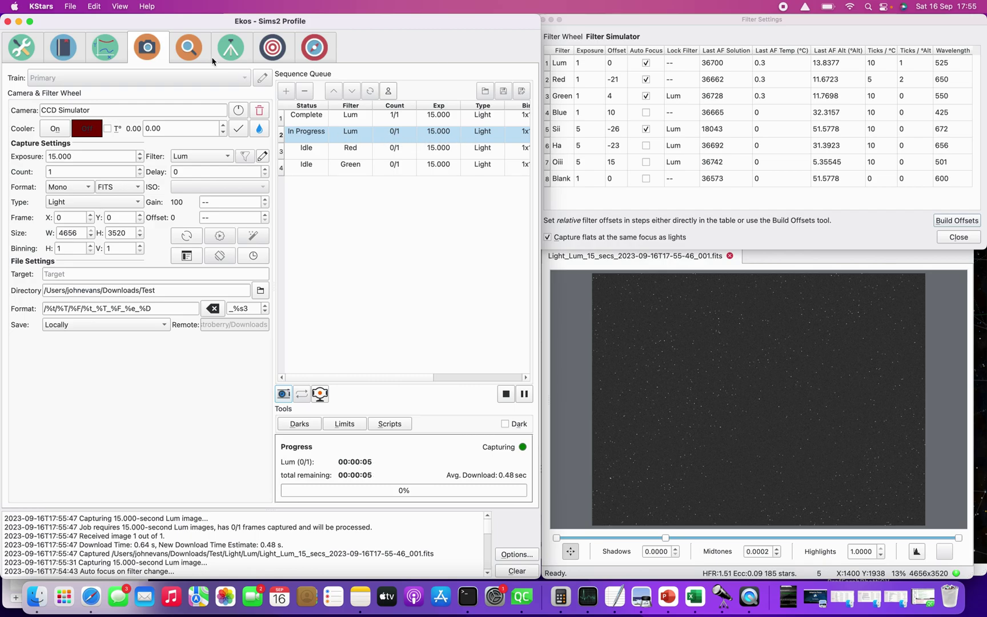
pyautogui.click(189, 49)
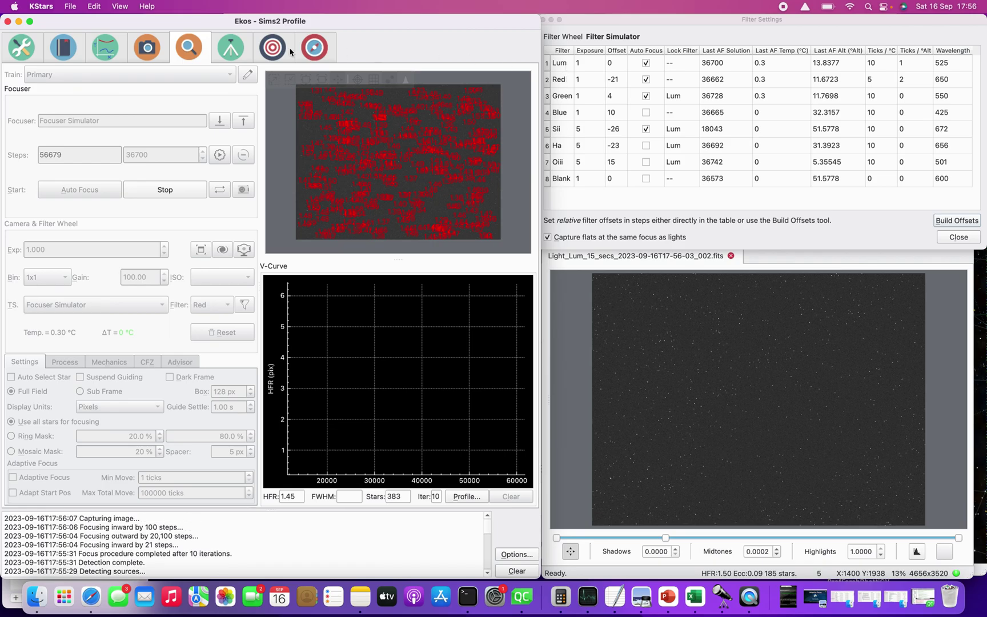
pyautogui.click(143, 50)
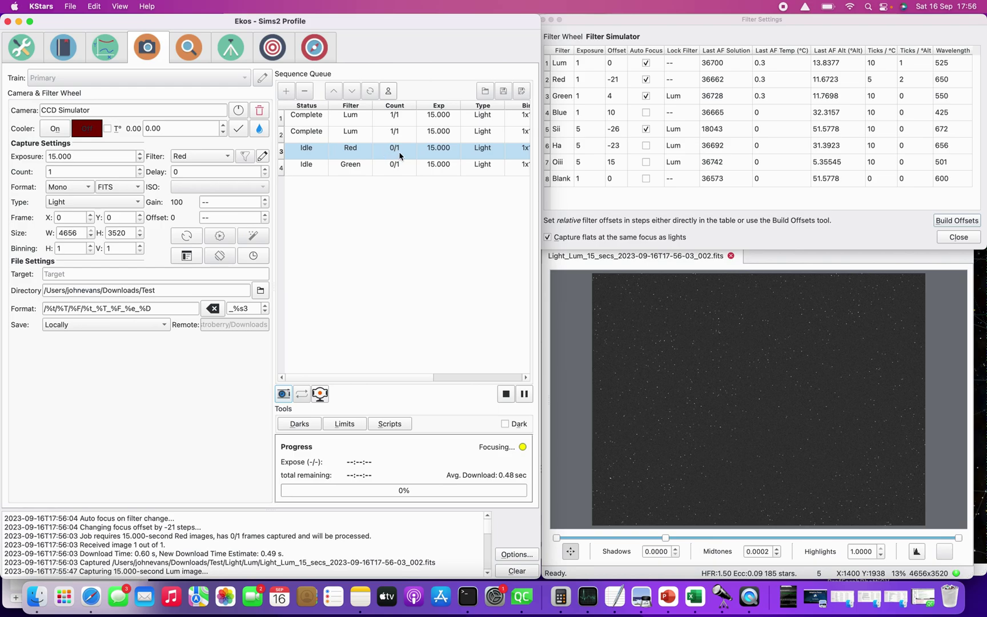
pyautogui.click(182, 50)
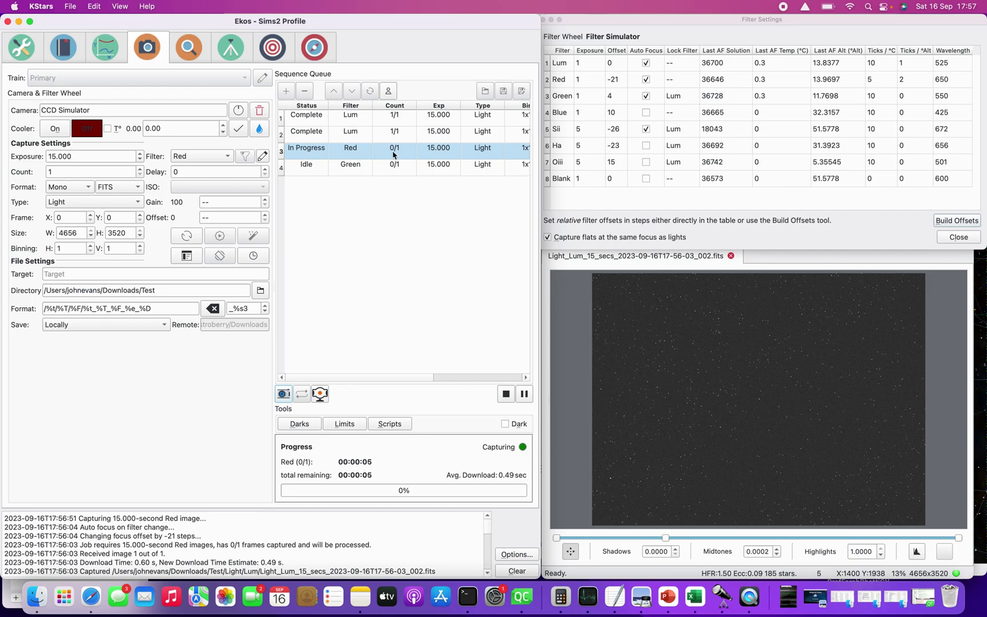
pyautogui.click(188, 46)
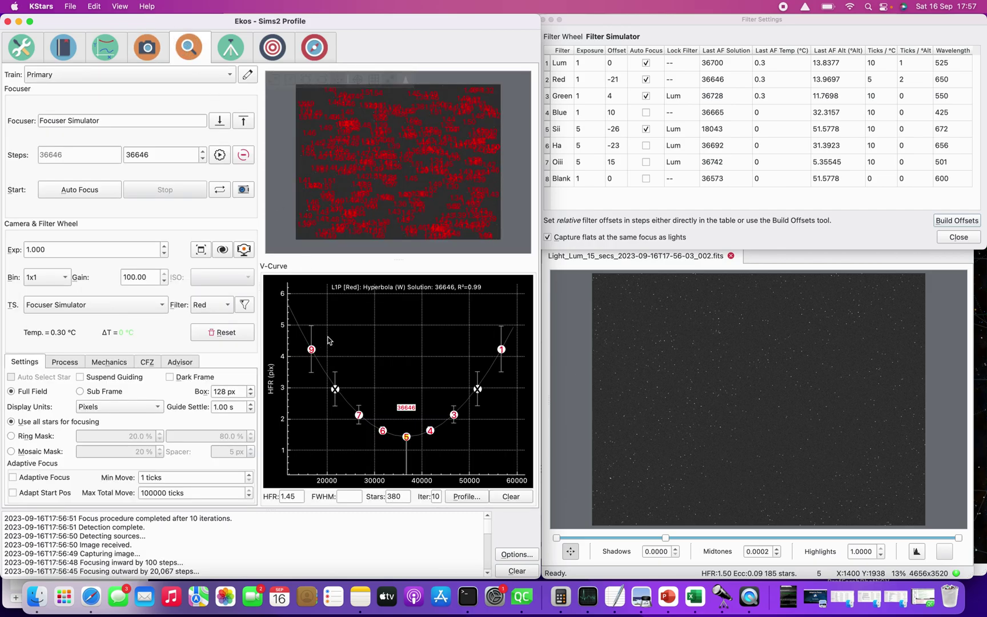
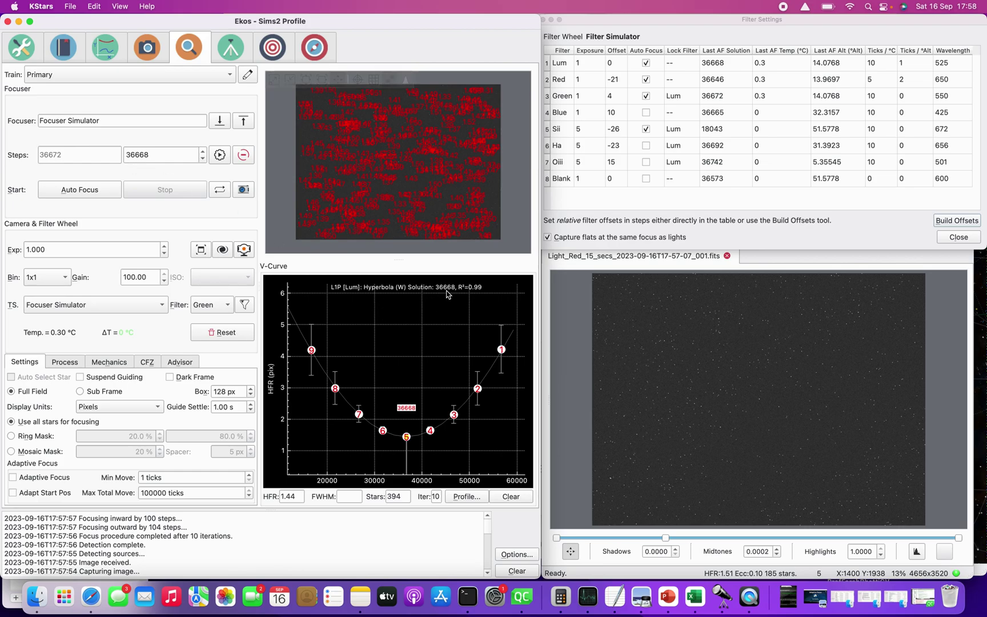
# Check the Lum filter's last autofocus solution against the Lum and Green offsets in the filter table
pyautogui.click(712, 67)
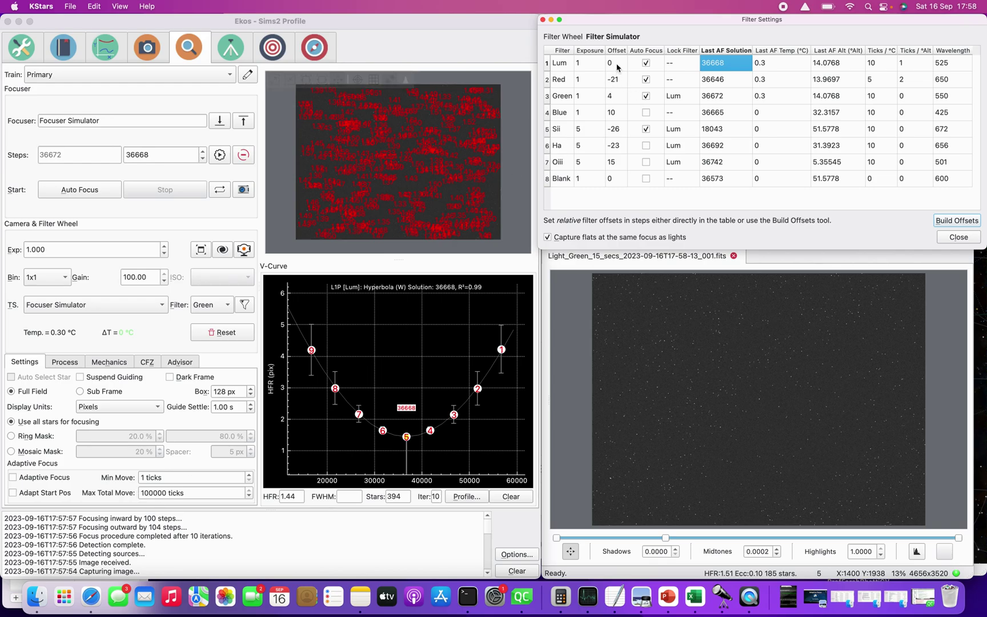
pyautogui.click(616, 97)
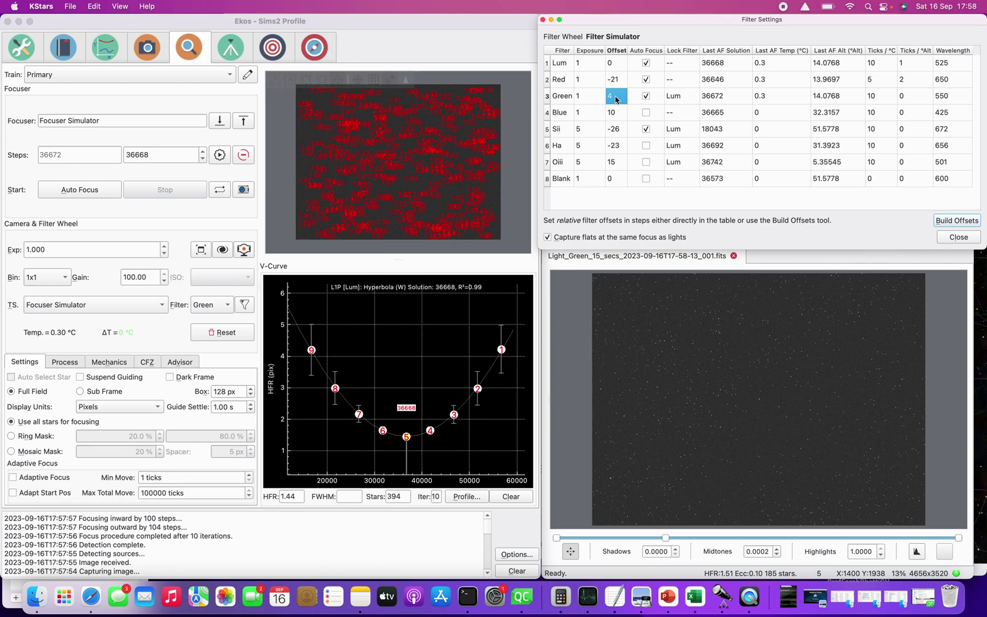
pyautogui.click(617, 62)
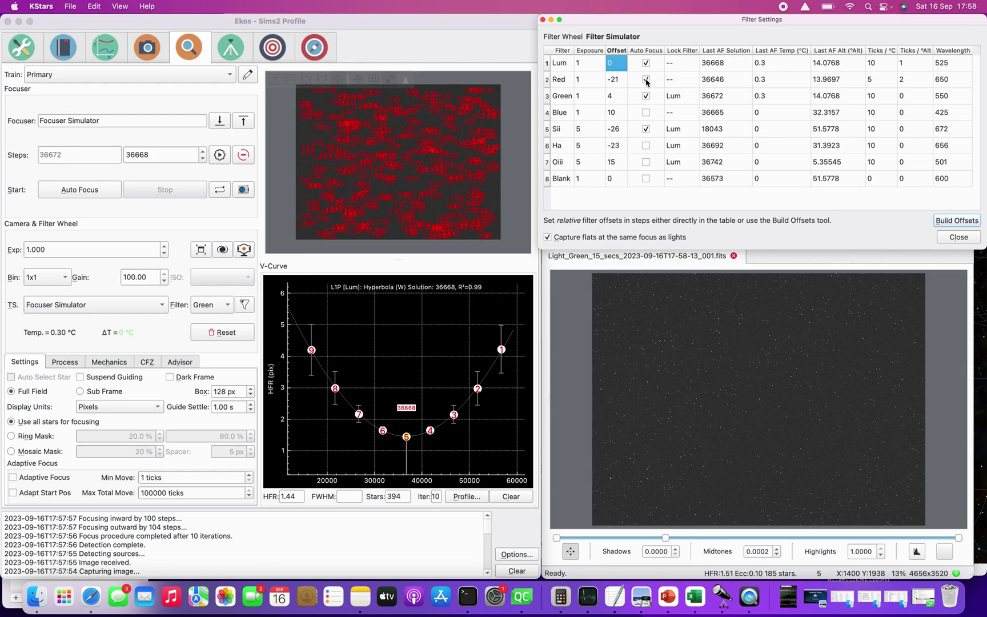
# Disable Auto Focus for the Red and Green filters in the filter table
pyautogui.click(648, 82)
pyautogui.click(647, 81)
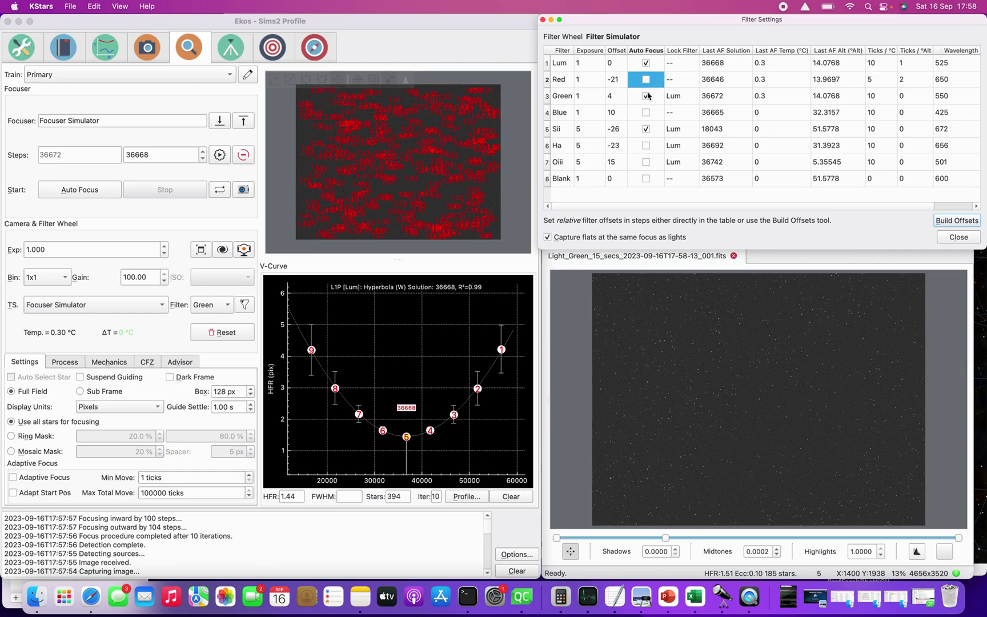
pyautogui.click(647, 96)
pyautogui.click(647, 96)
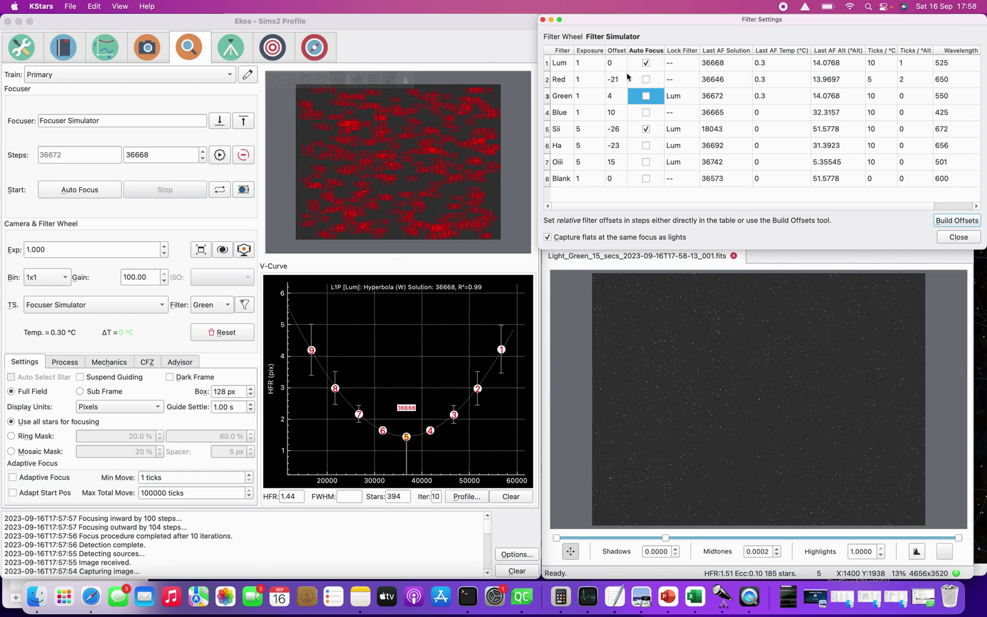
# Remove the first Lum job from the capture sequence queue and reset the status of all remaining jobs
pyautogui.click(162, 47)
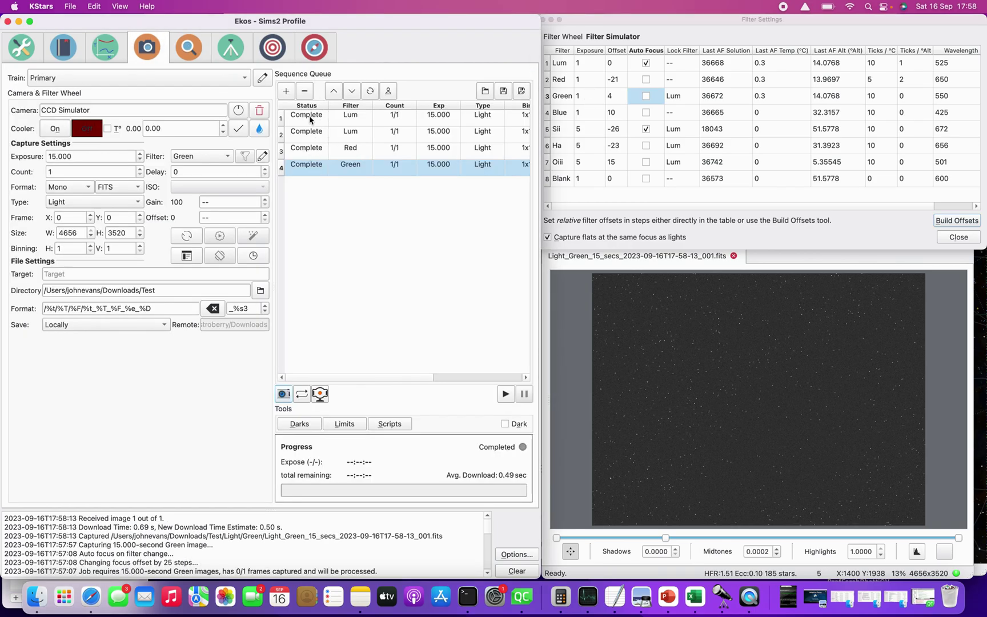
pyautogui.click(314, 119)
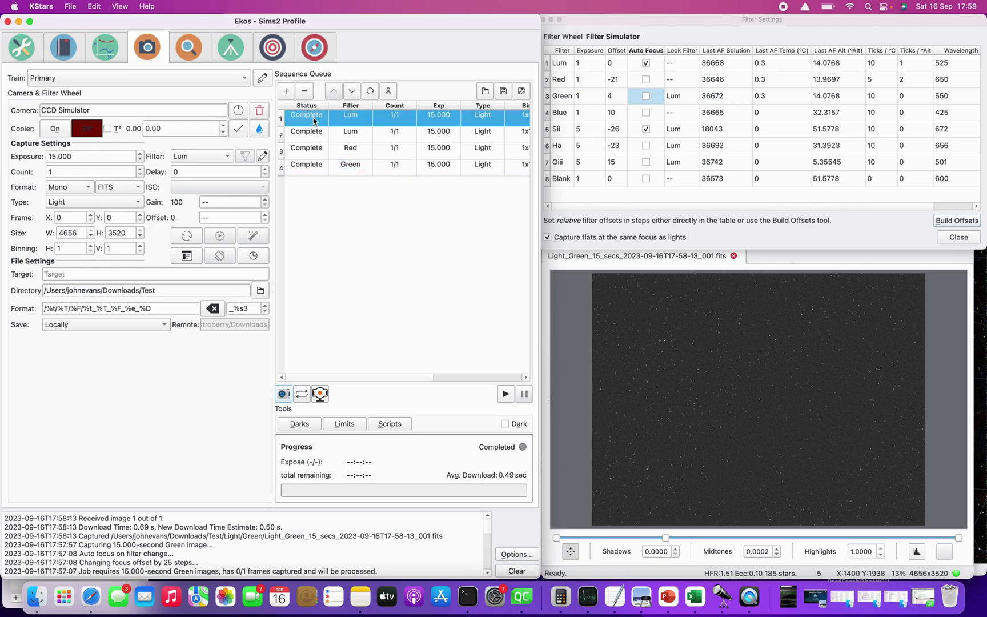
pyautogui.click(308, 96)
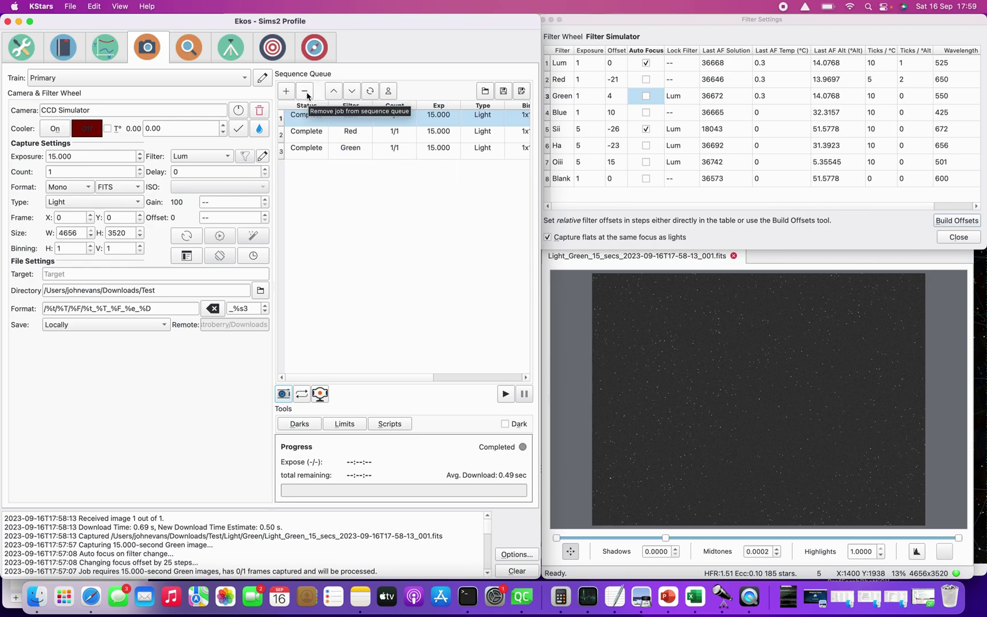
pyautogui.click(371, 92)
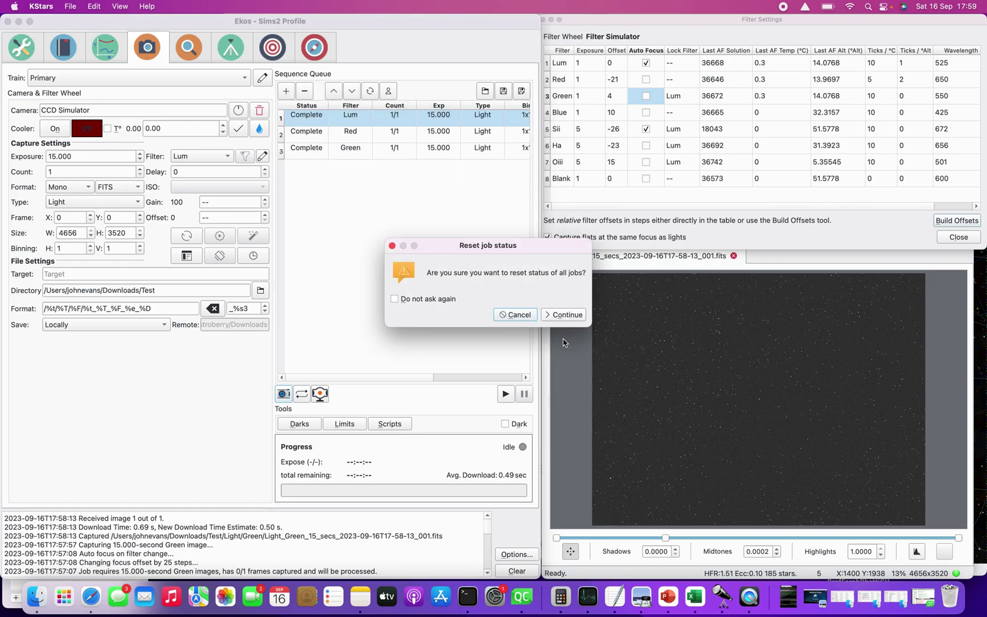
pyautogui.click(562, 310)
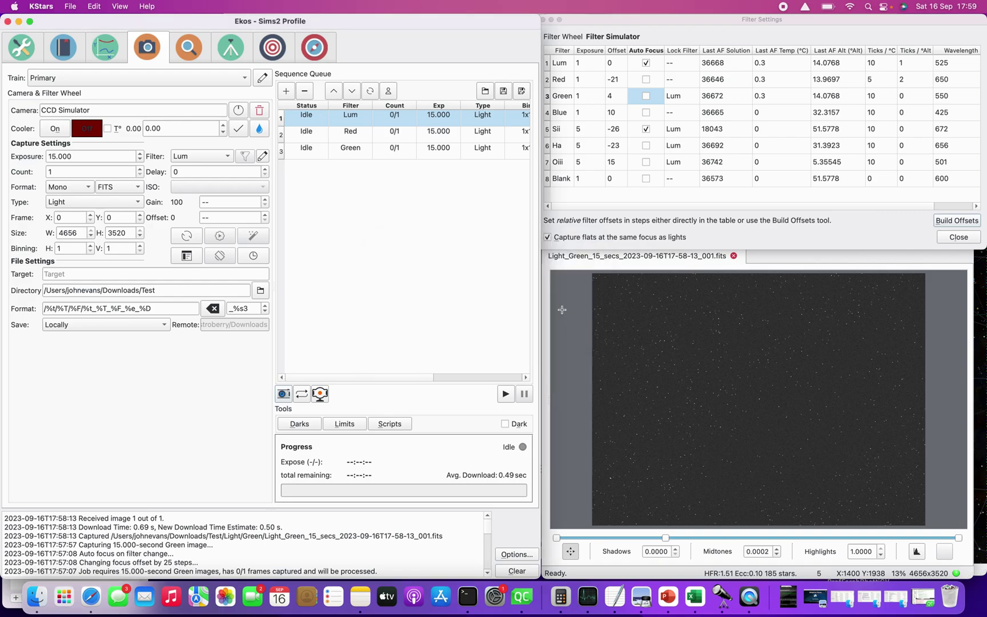
# Run the Lum, Red and Green capture sequence and check the focuser position after each filter change
pyautogui.click(505, 393)
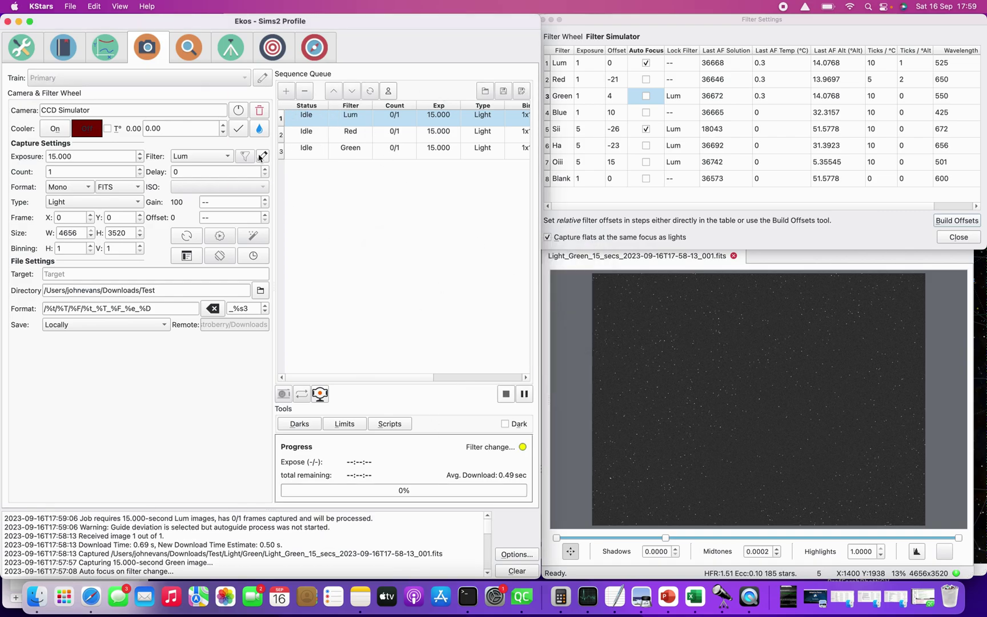
pyautogui.click(194, 57)
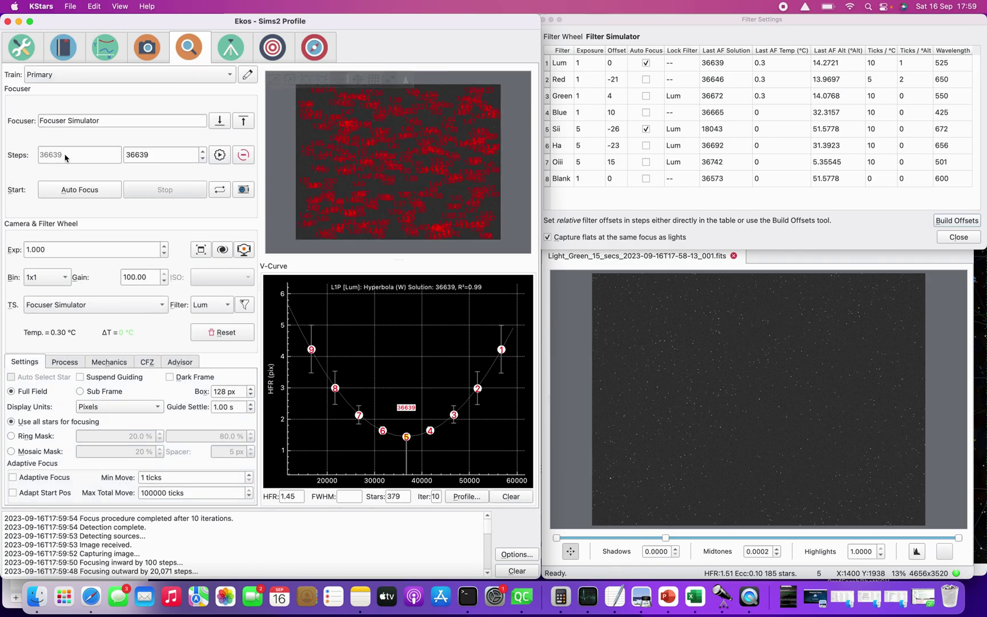
pyautogui.click(153, 47)
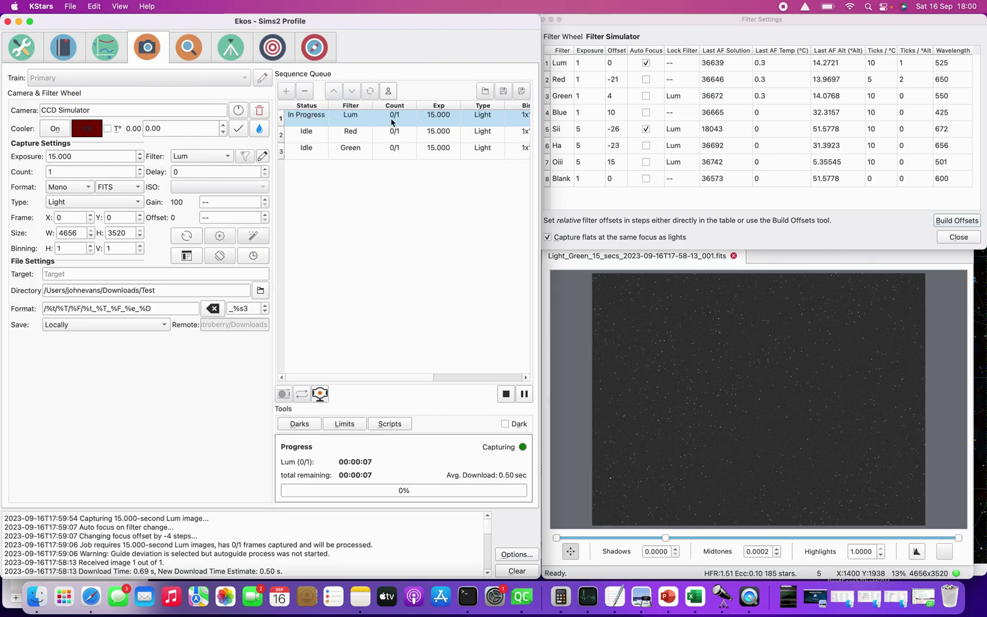
pyautogui.click(187, 50)
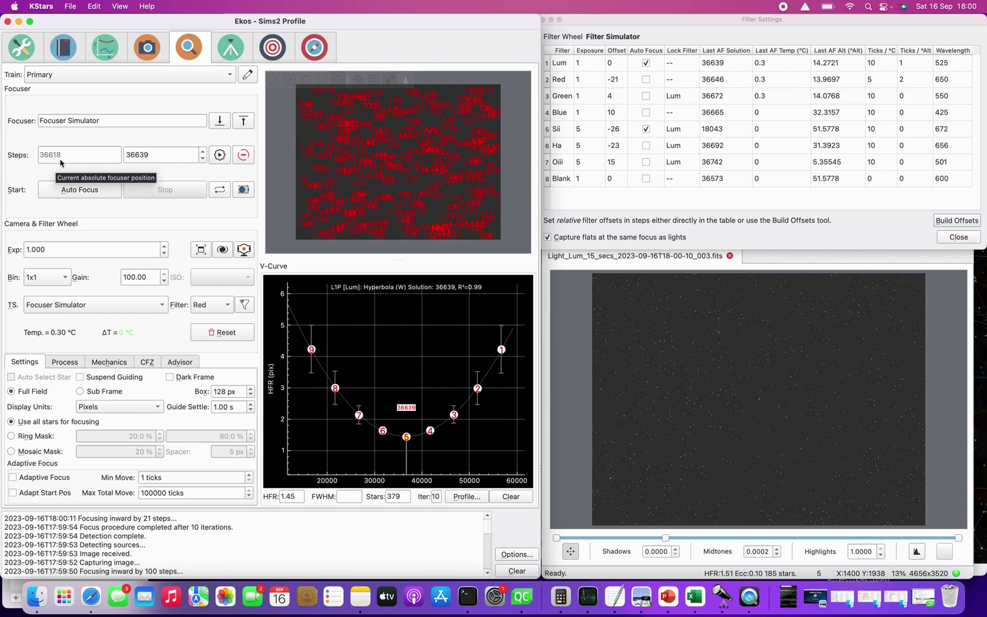
pyautogui.click(147, 45)
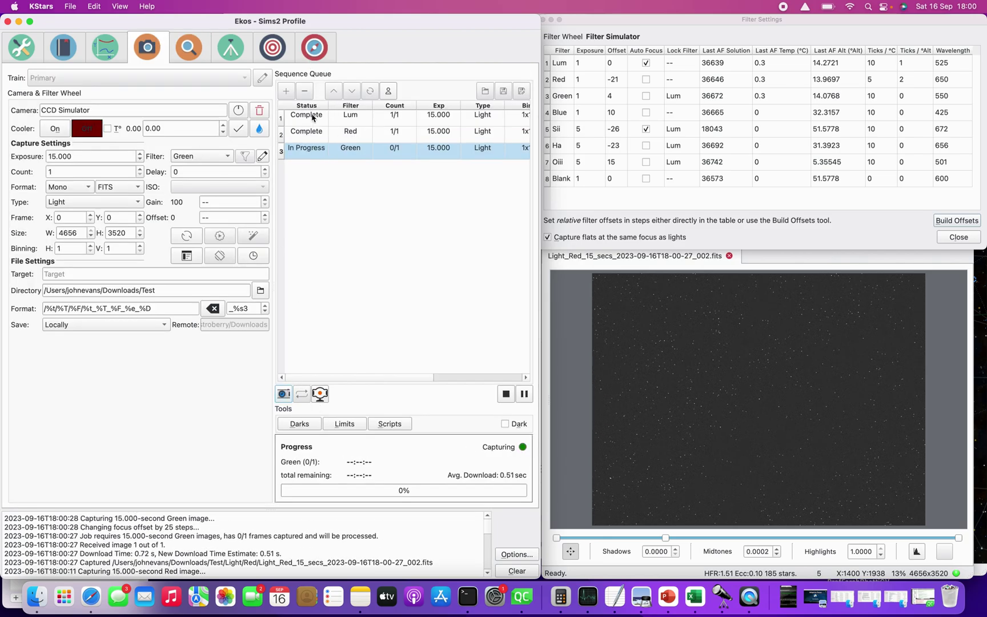
pyautogui.click(191, 47)
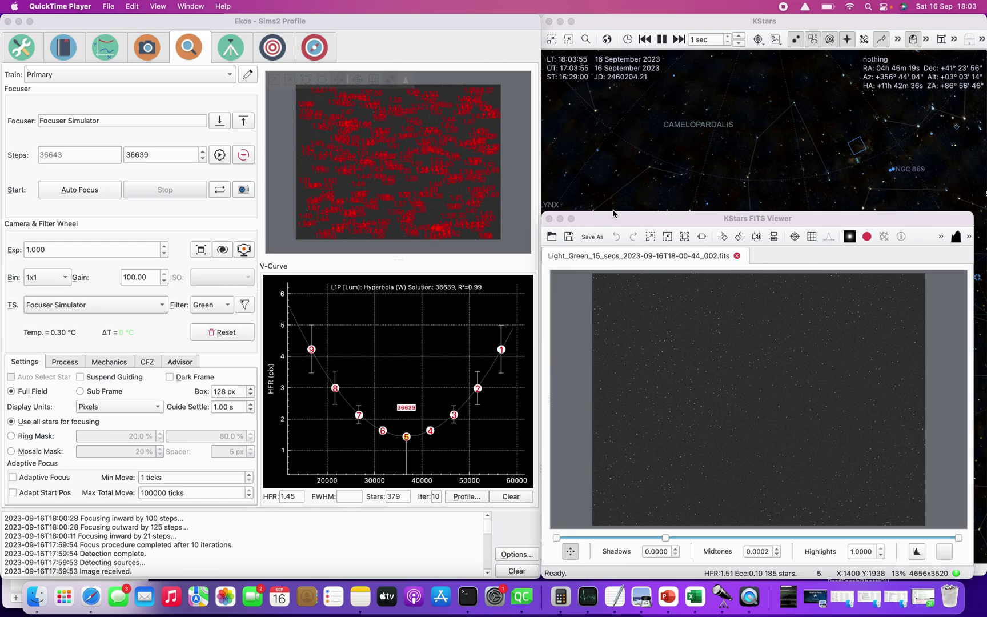
# Open the Build Filter Offsets tool from the filter settings and place its window below the filter table
pyautogui.click(244, 306)
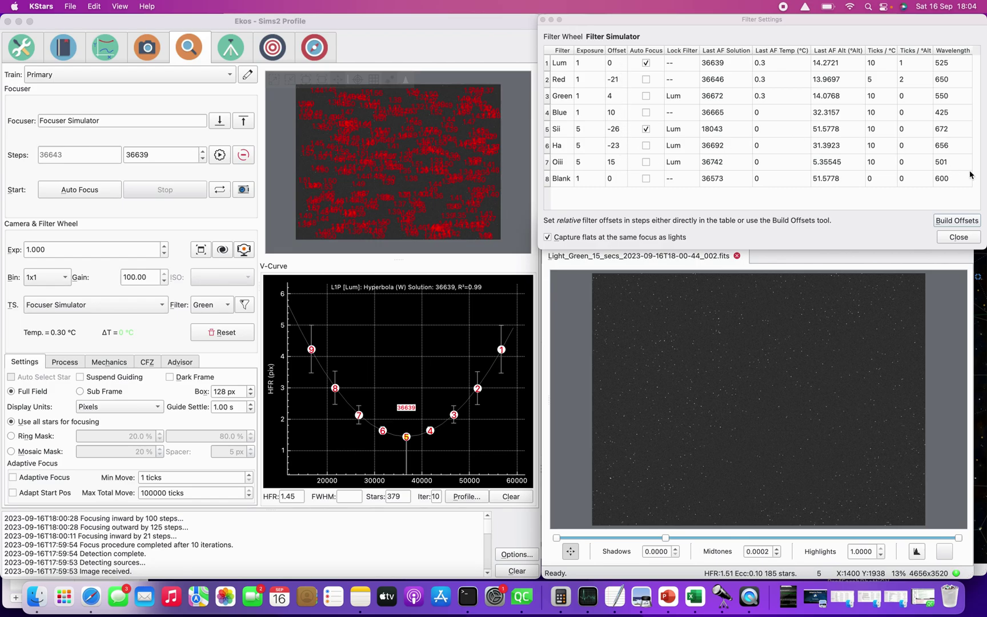
pyautogui.click(952, 221)
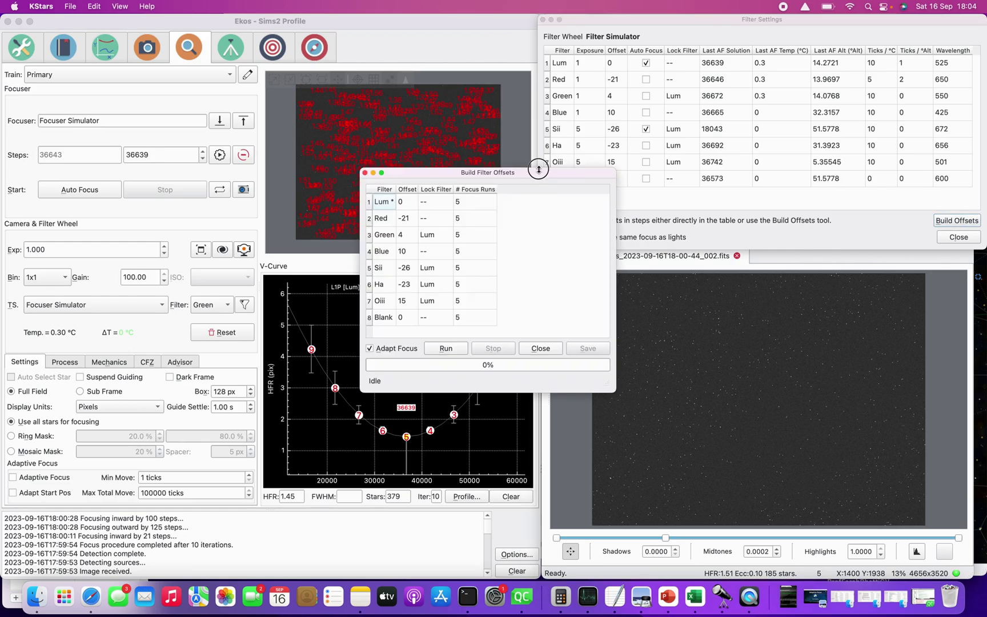
pyautogui.moveTo(530, 171); pyautogui.dragTo(708, 253)
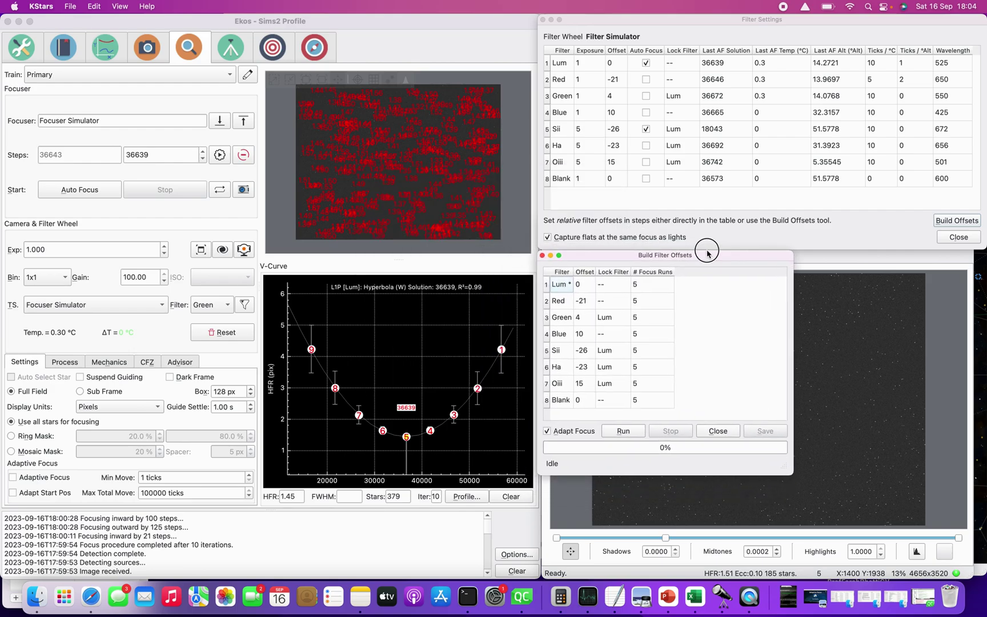
pyautogui.moveTo(794, 343); pyautogui.dragTo(960, 331)
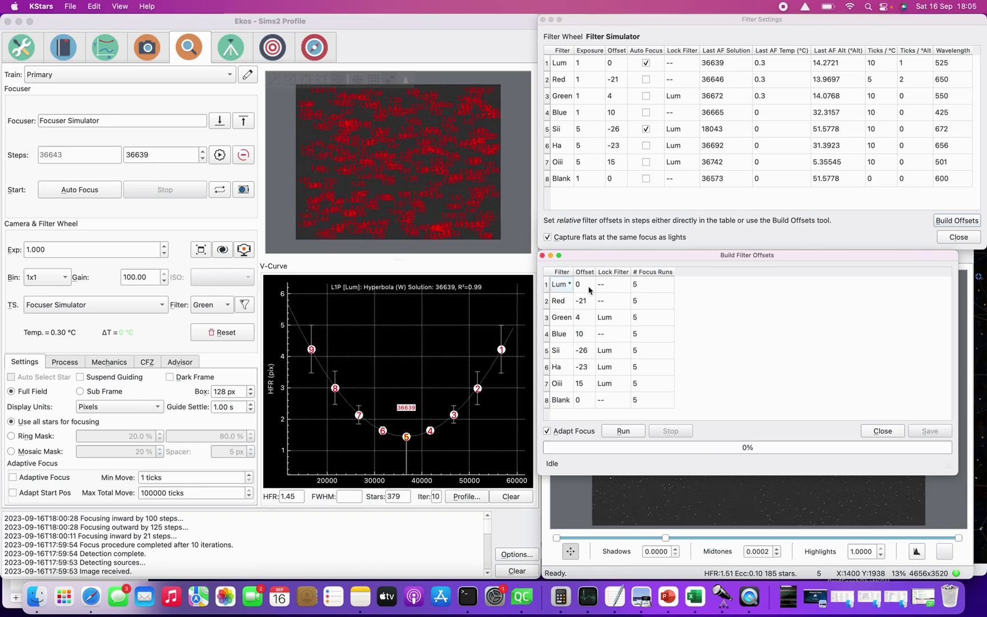
# Try Red as the reference filter for building offsets and switch the reference back to Lum
pyautogui.click(564, 306)
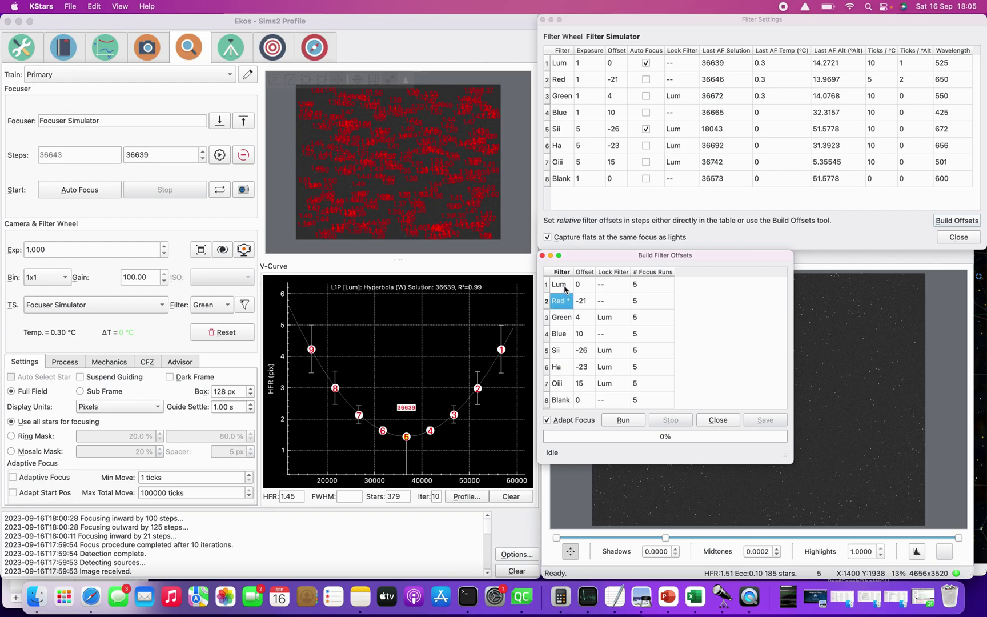
pyautogui.click(565, 287)
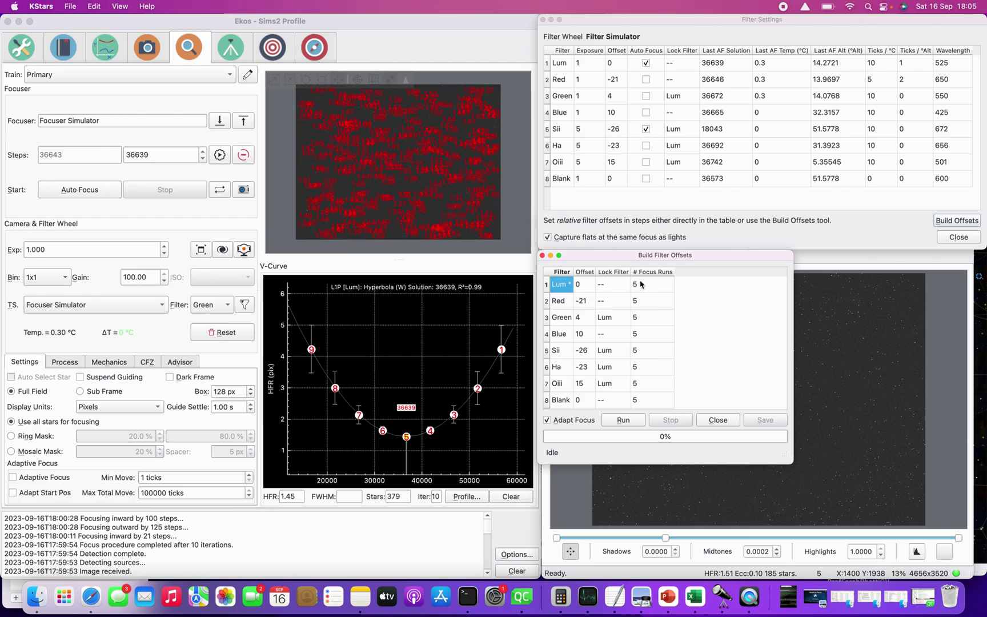
# Set the number of focus runs to 0 for the Sii, Ha, Oiii and Blank filters
pyautogui.click(644, 351)
pyautogui.doubleClick(644, 350)
pyautogui.write('0')
pyautogui.click(643, 368)
pyautogui.write('0')
pyautogui.click(645, 387)
pyautogui.write('00')
pyautogui.press('BackSpace')
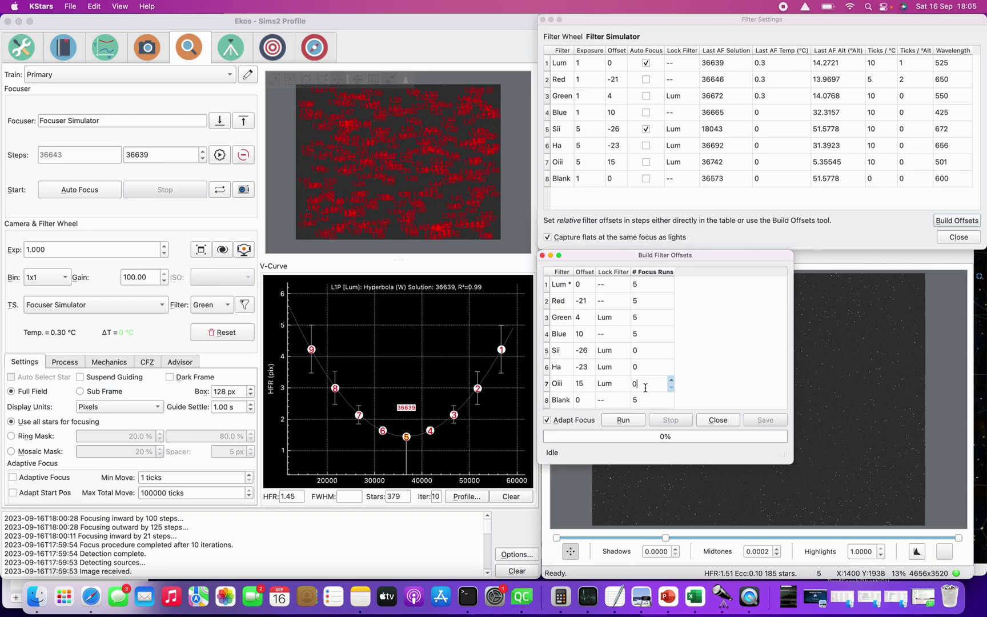
pyautogui.click(646, 399)
pyautogui.write('0')
pyautogui.click(652, 288)
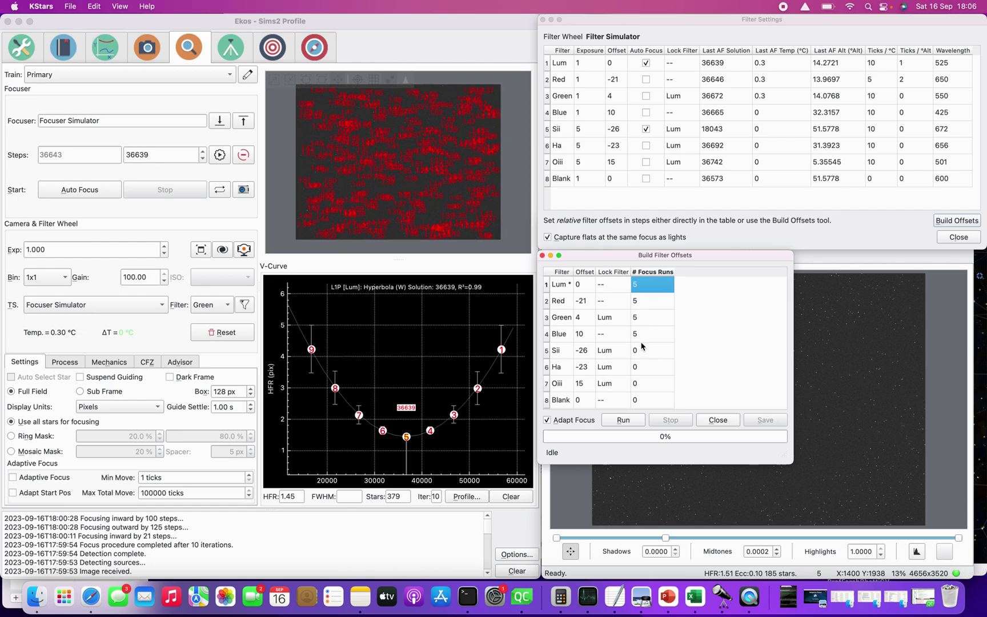
# Run the offset-building autofocus process for Lum, Red, Green and Blue with five focus runs each
pyautogui.click(630, 422)
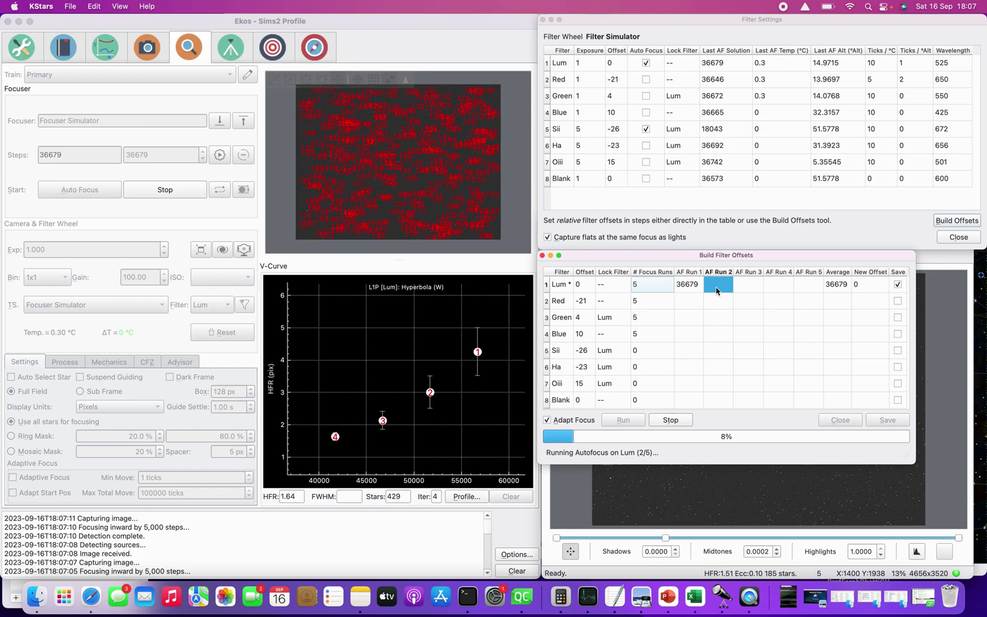
pyautogui.moveTo(706, 290)
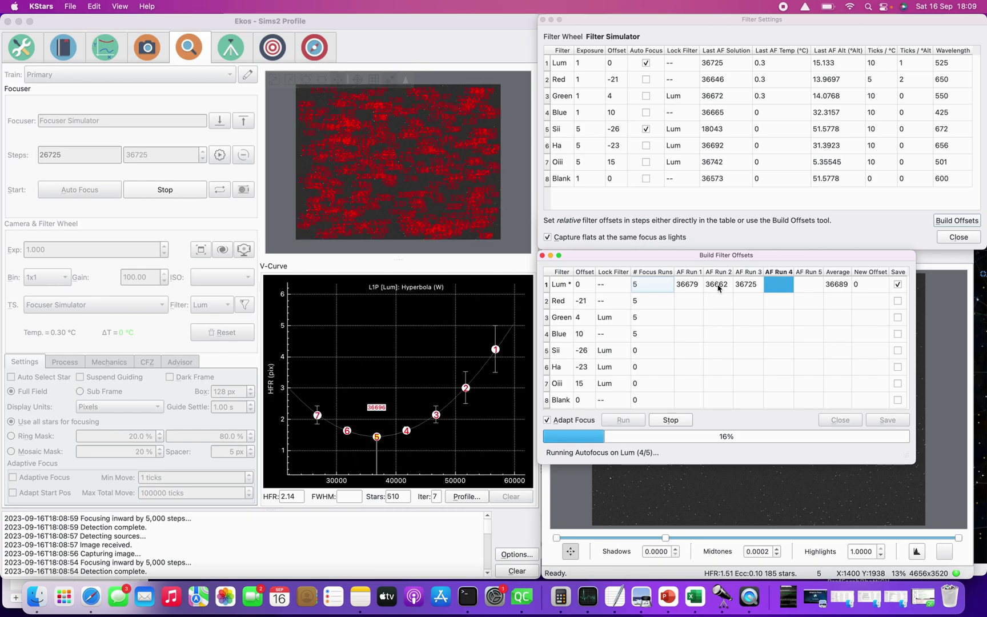
pyautogui.moveTo(718, 287)
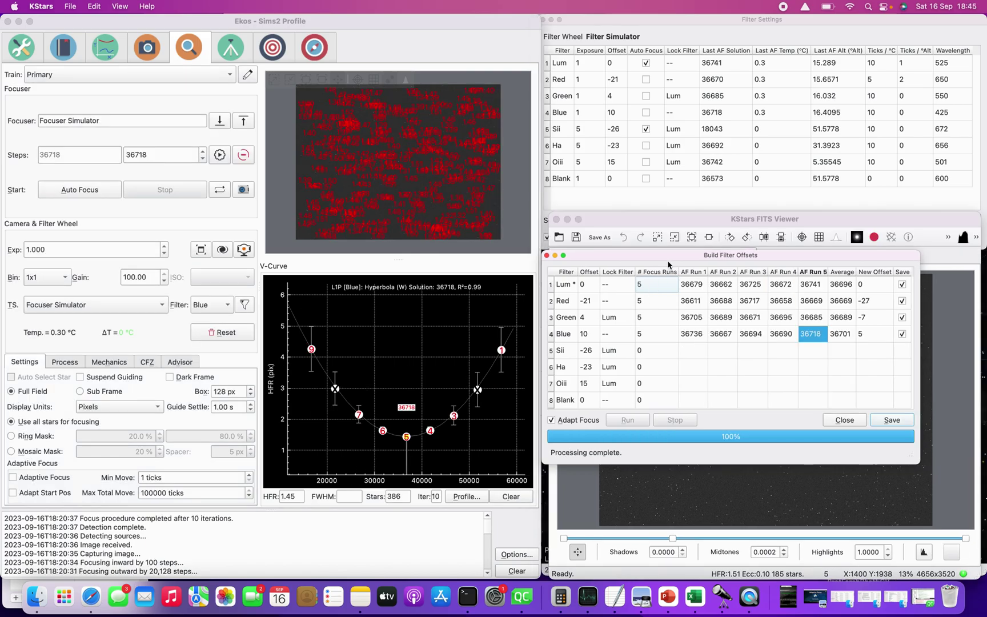
# Move the Build Filter Offsets window up and exclude Lum's fifth autofocus run by setting its result to 0
pyautogui.moveTo(670, 257); pyautogui.dragTo(665, 219)
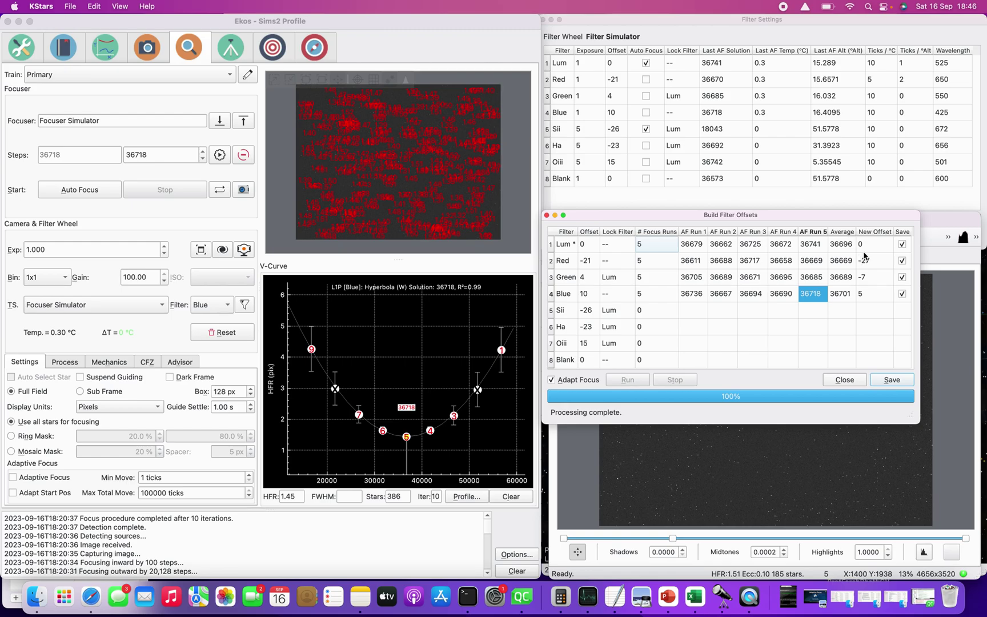
pyautogui.doubleClick(816, 245)
pyautogui.write('0')
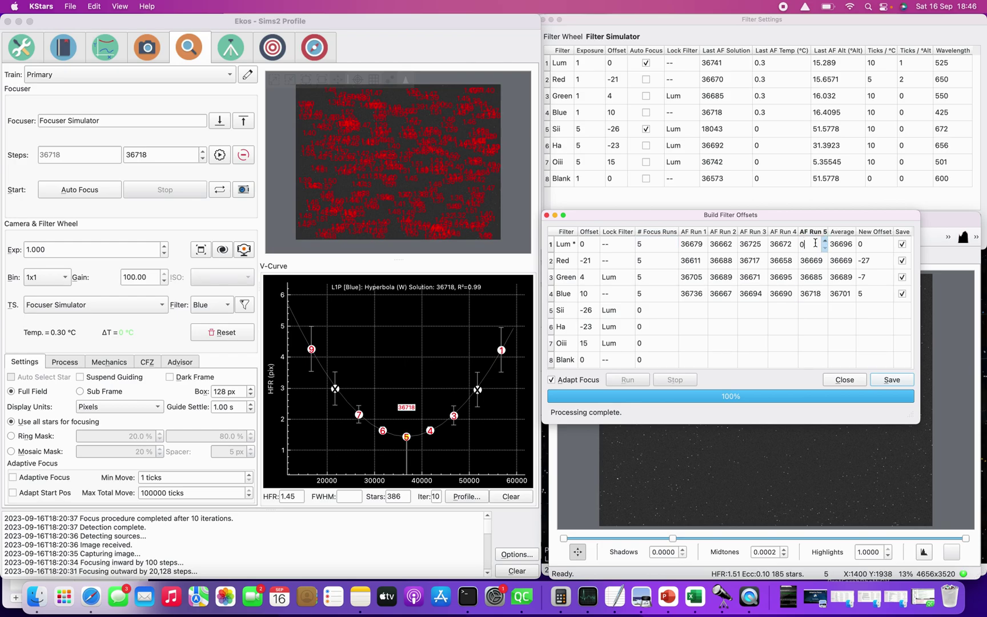
pyautogui.press('Tab')
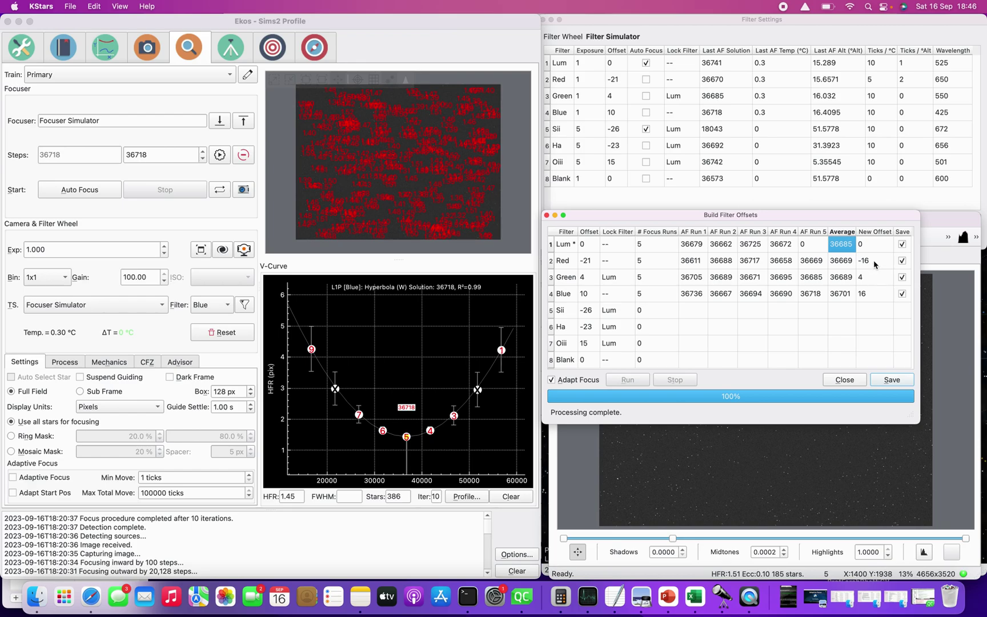
# Exclude the Blue filter from saving and save the new offsets of the other processed filters to the filter settings
pyautogui.click(902, 294)
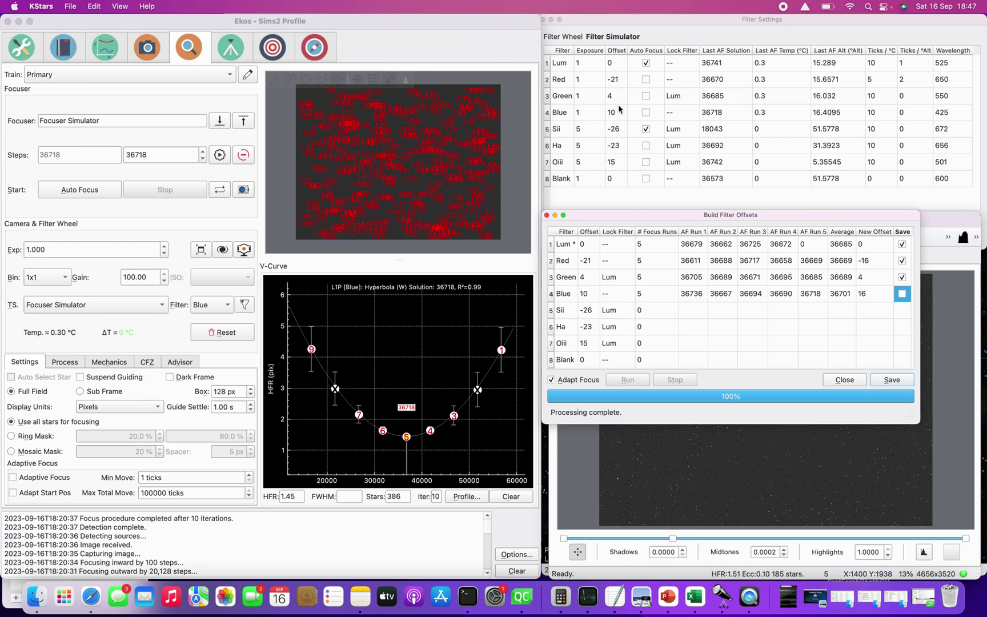
pyautogui.click(889, 381)
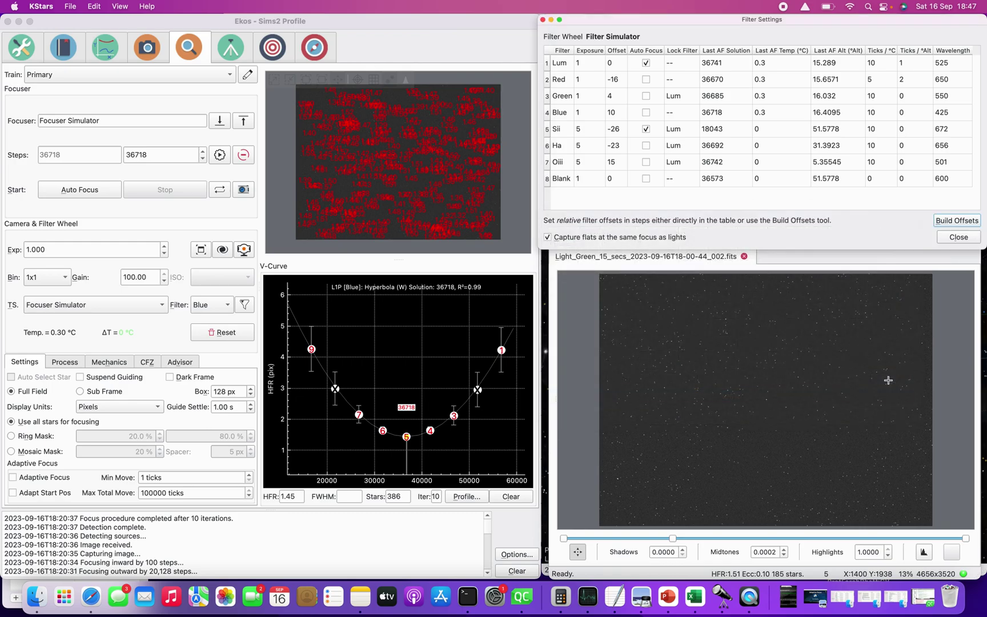